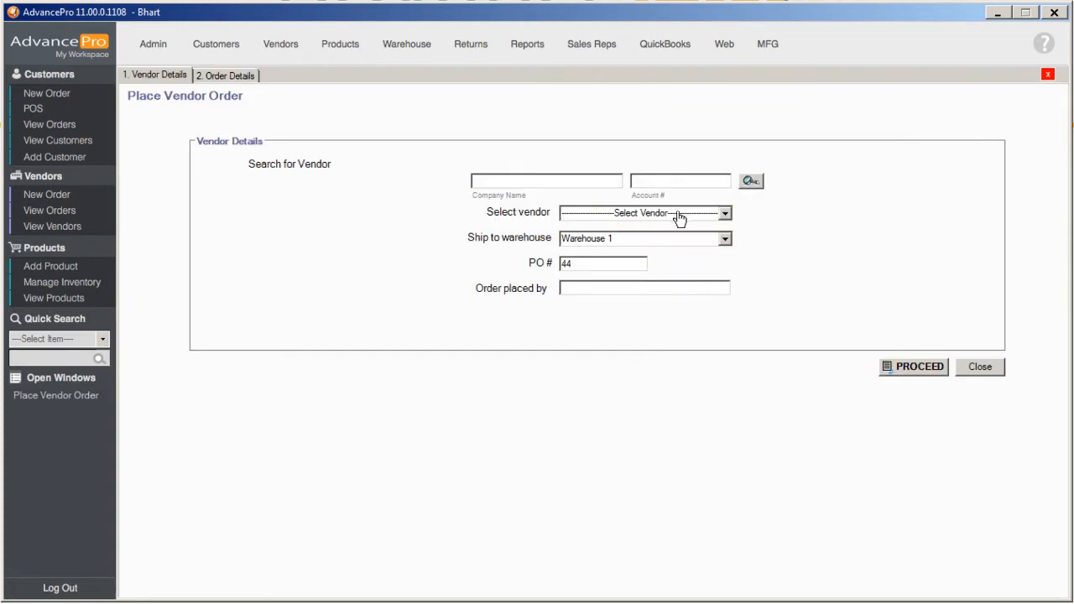
Create a vendor purchase order for Vandelay Industries, add product DREM001 to it, and save it.
left_click(725, 213)
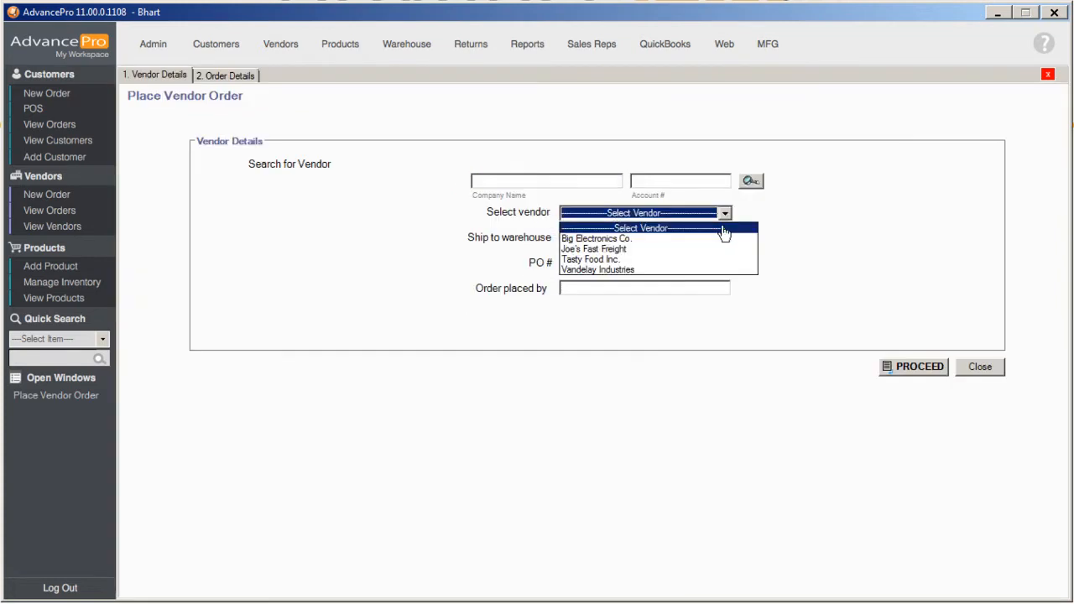
left_click(647, 269)
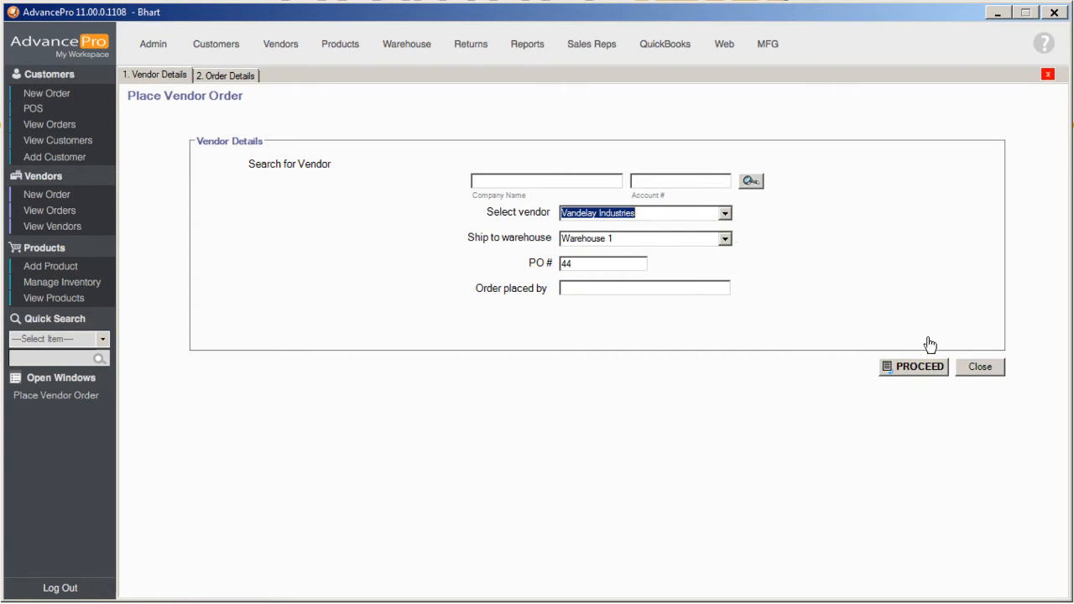
left_click(914, 368)
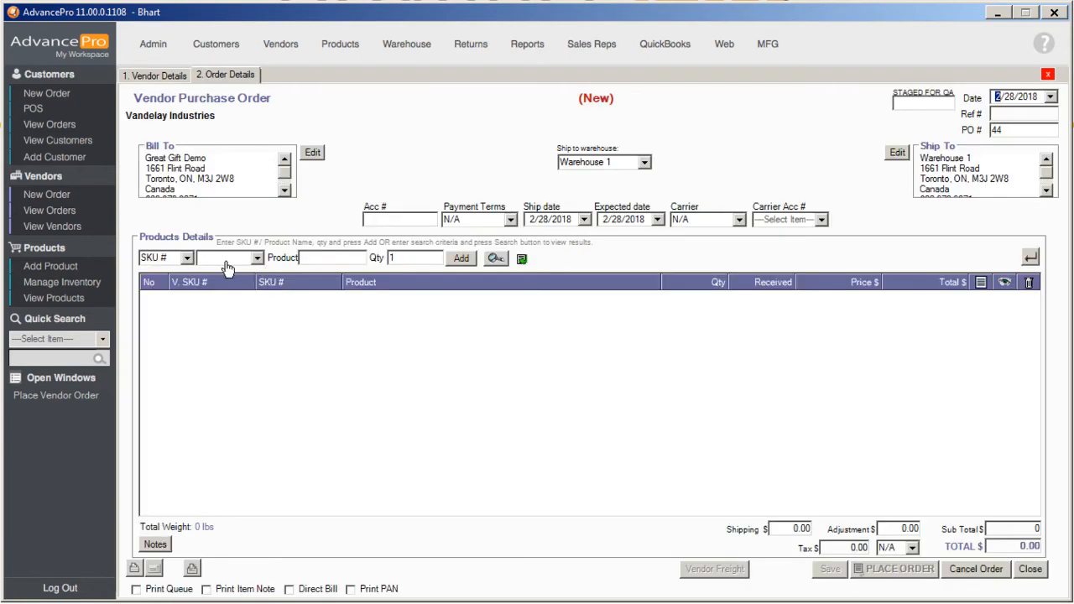
type("dreM001")
key("Return")
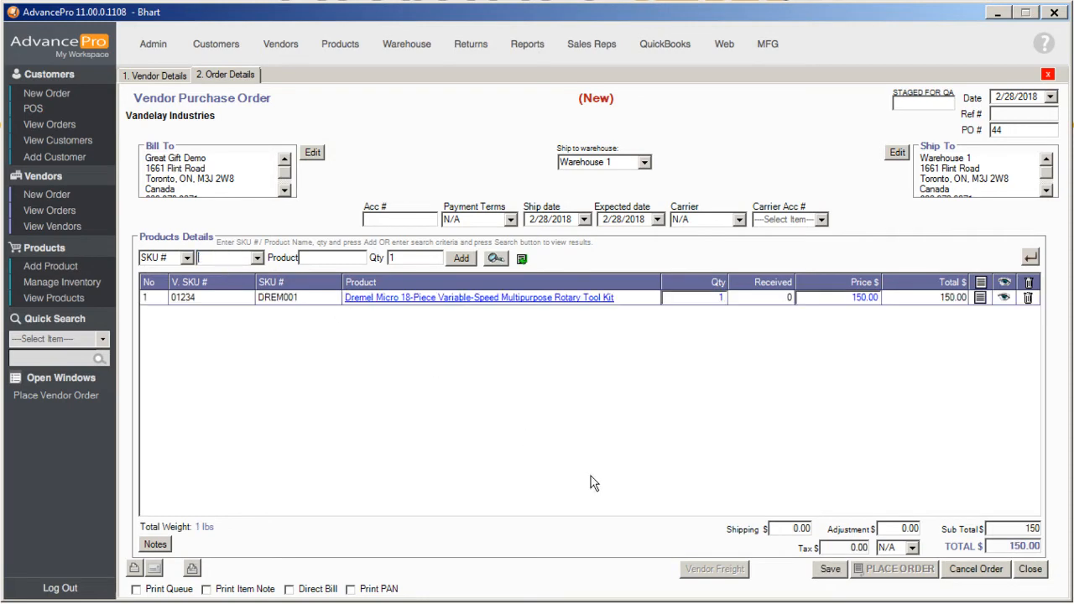
left_click(839, 570)
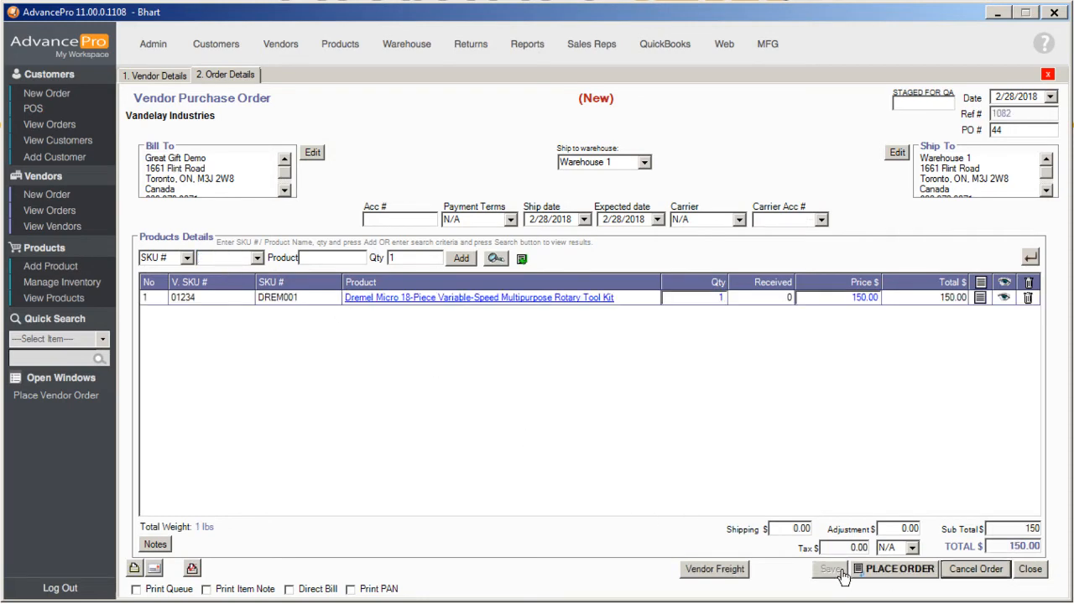
Preview the vendor order's standard printout, and preview it again with Print PAN enabled as a Pre-Arrival Notice, closing each report.
left_click(191, 570)
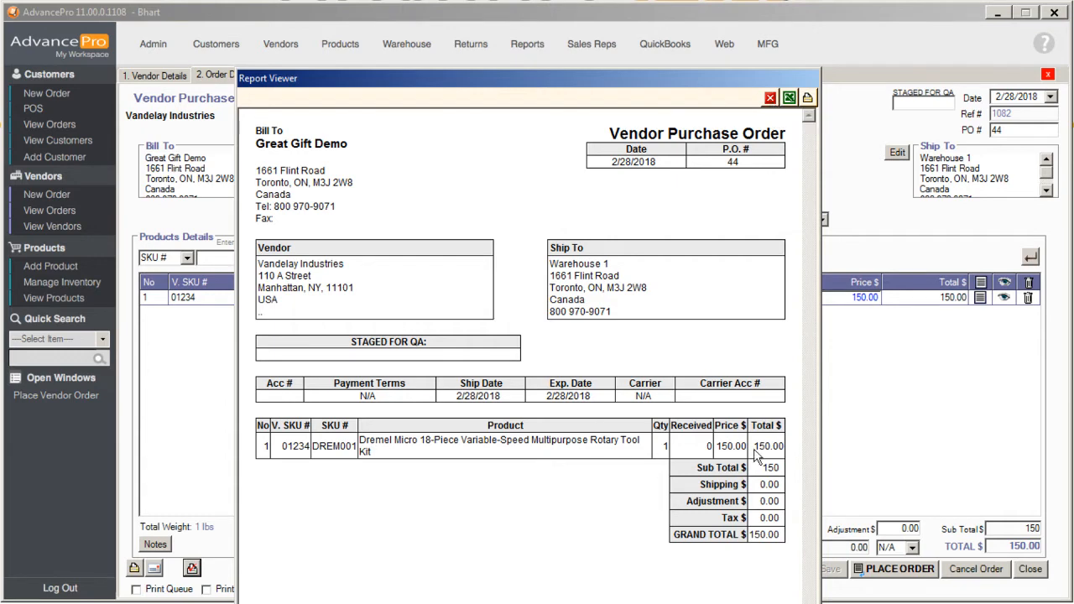
left_click(769, 98)
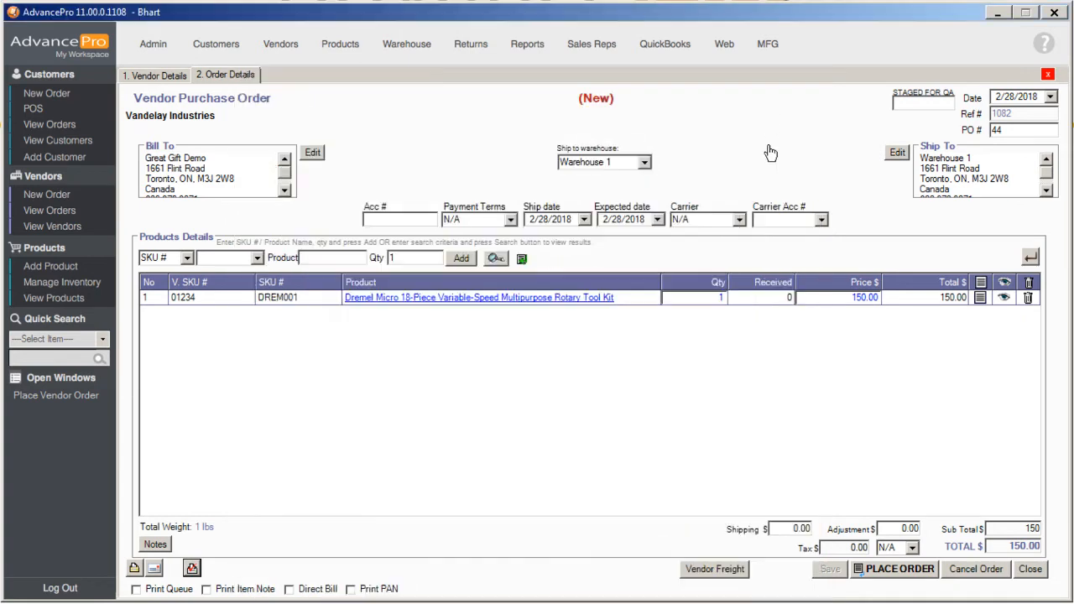
left_click(352, 591)
left_click(192, 569)
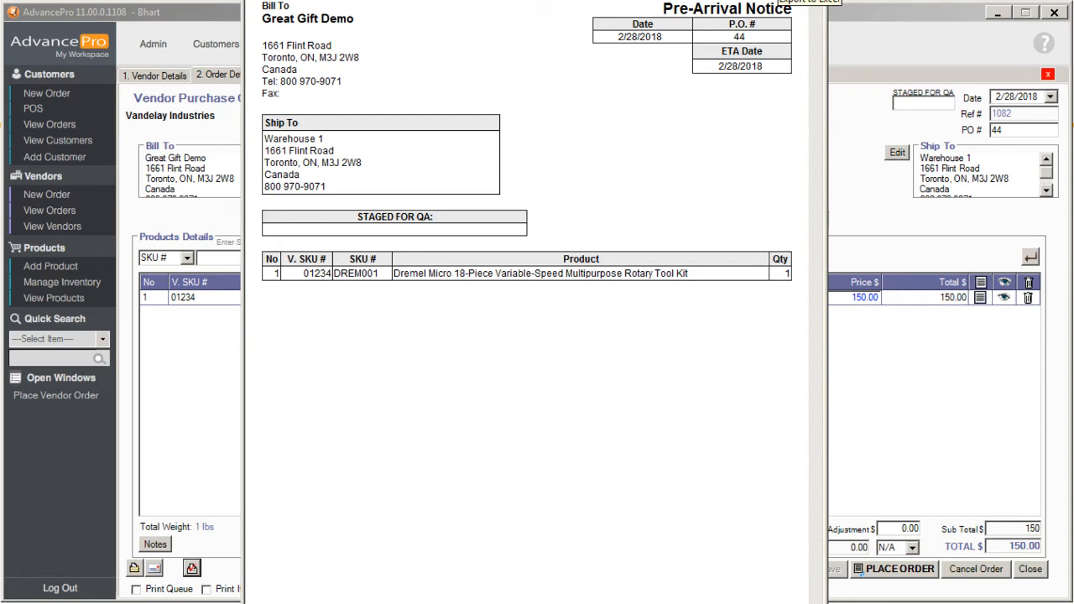
left_click(812, 1)
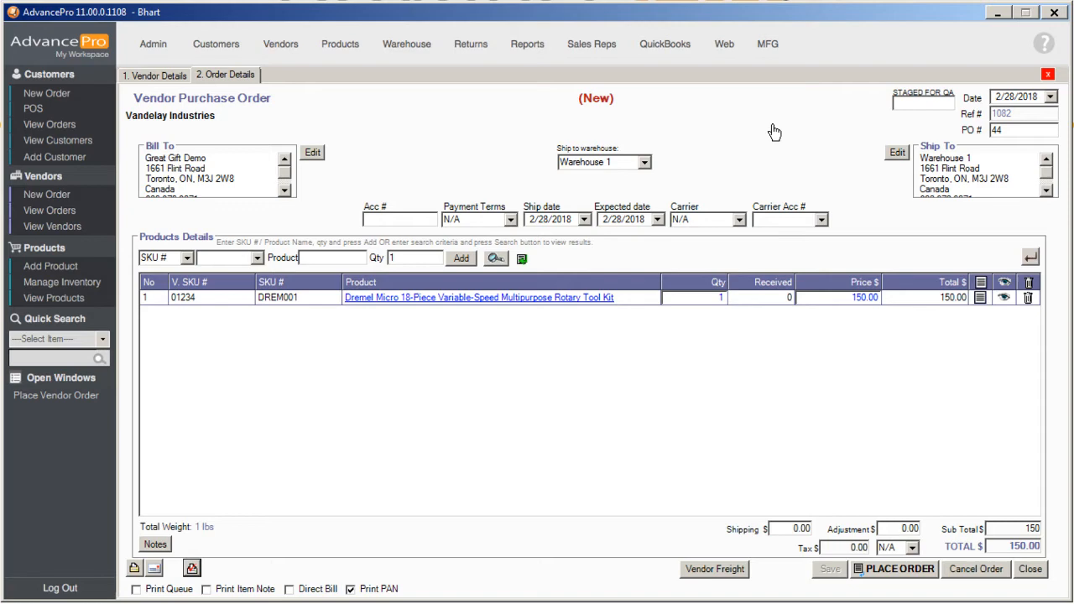
Create a customer purchase order for Demo Customer1, add product DREM001 to it, and save it.
left_click(71, 96)
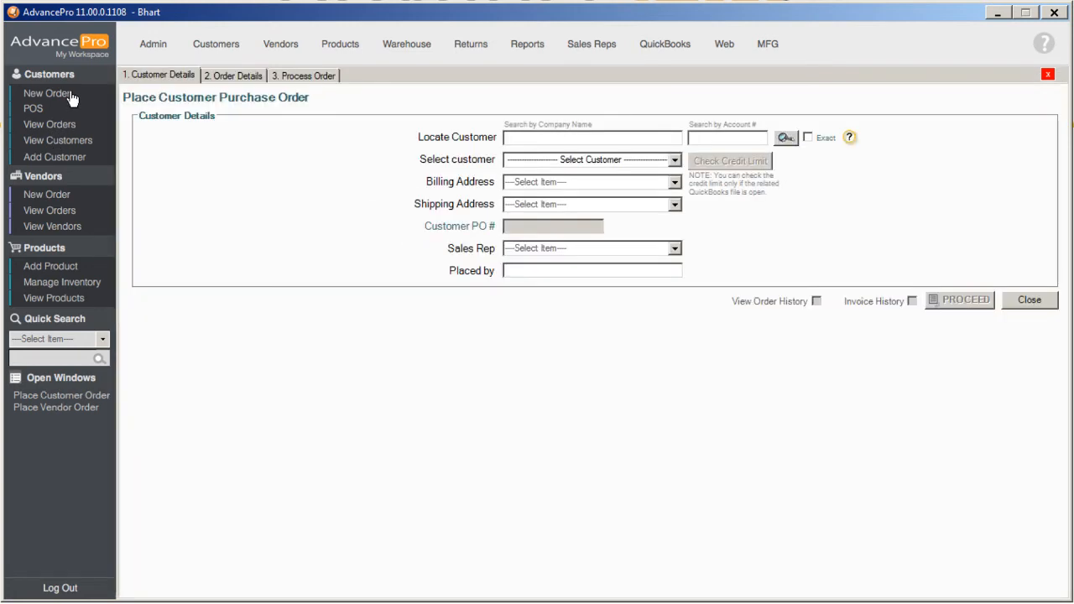
left_click(674, 159)
left_click(596, 195)
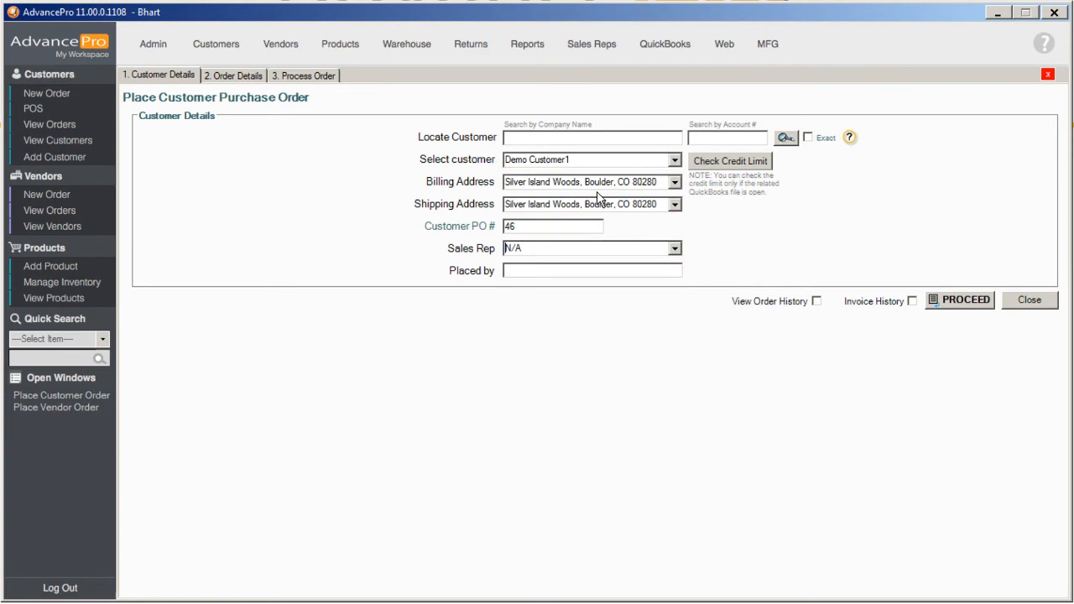
left_click(965, 300)
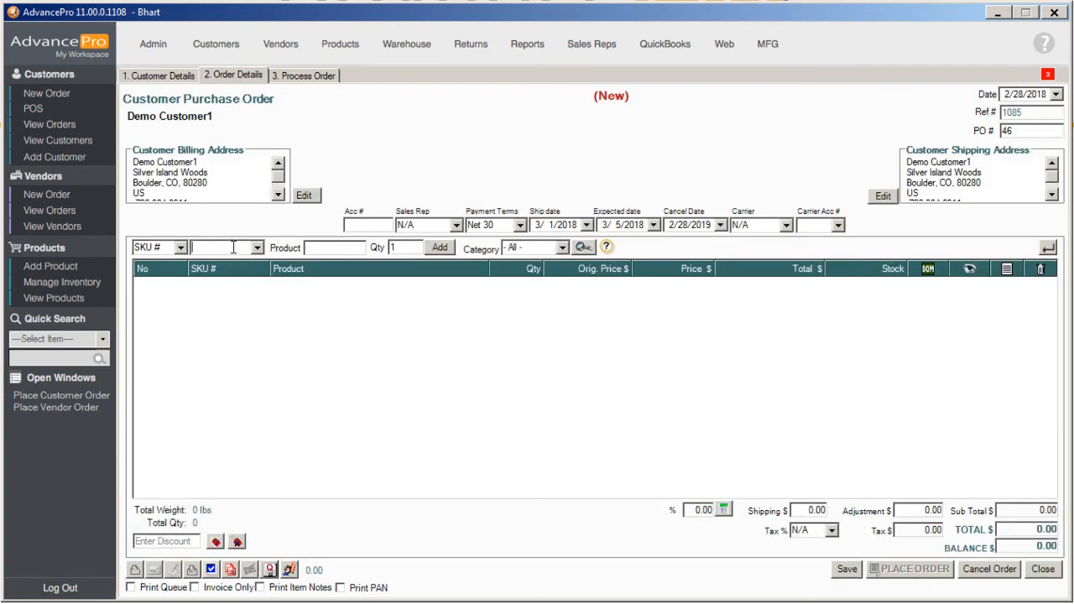
type("drem001")
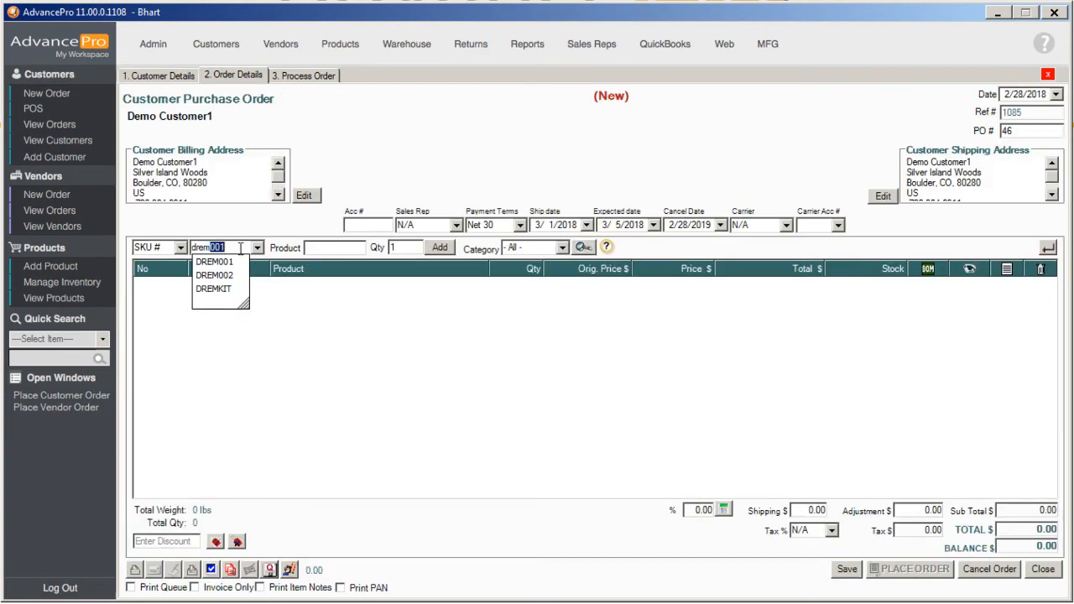
key("Return")
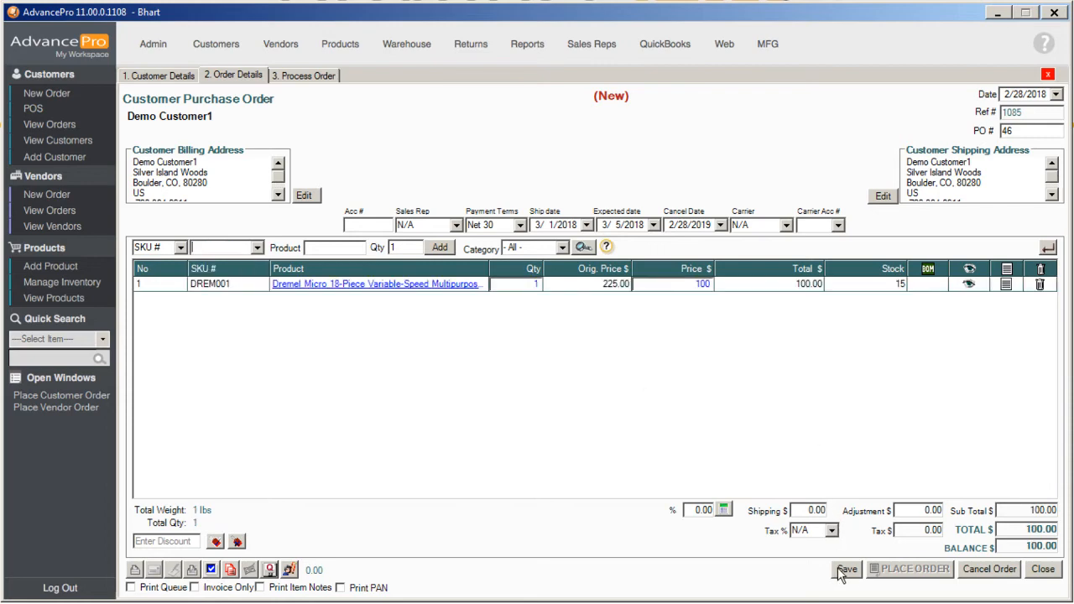
left_click(844, 569)
Preview the customer order's Sales Order printout, and preview it again with Print PAN enabled as a Pre-Arrival Notice, closing each report.
left_click(191, 570)
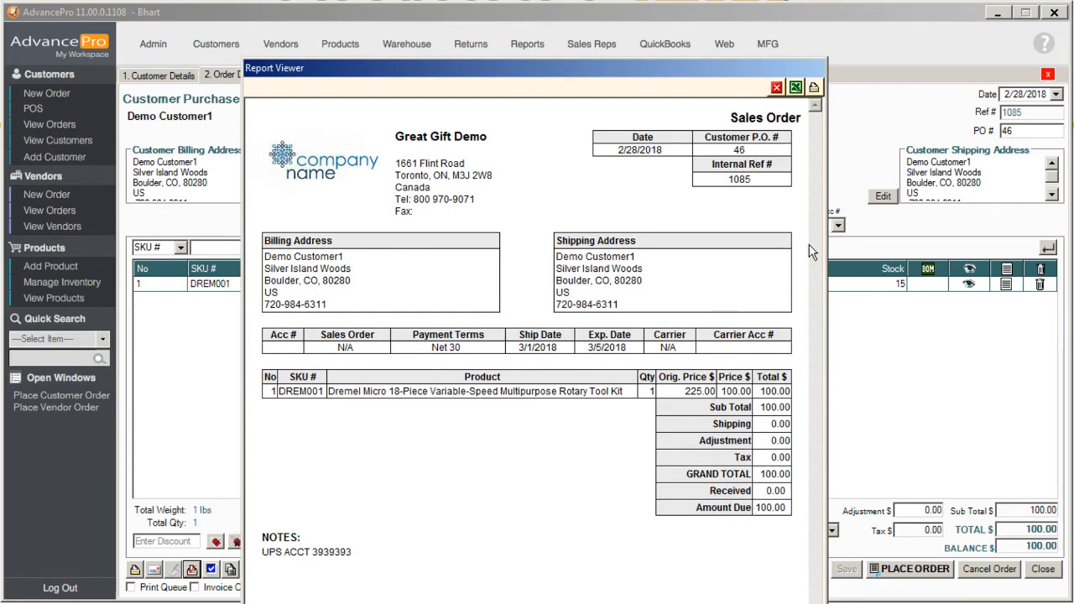
left_click(776, 88)
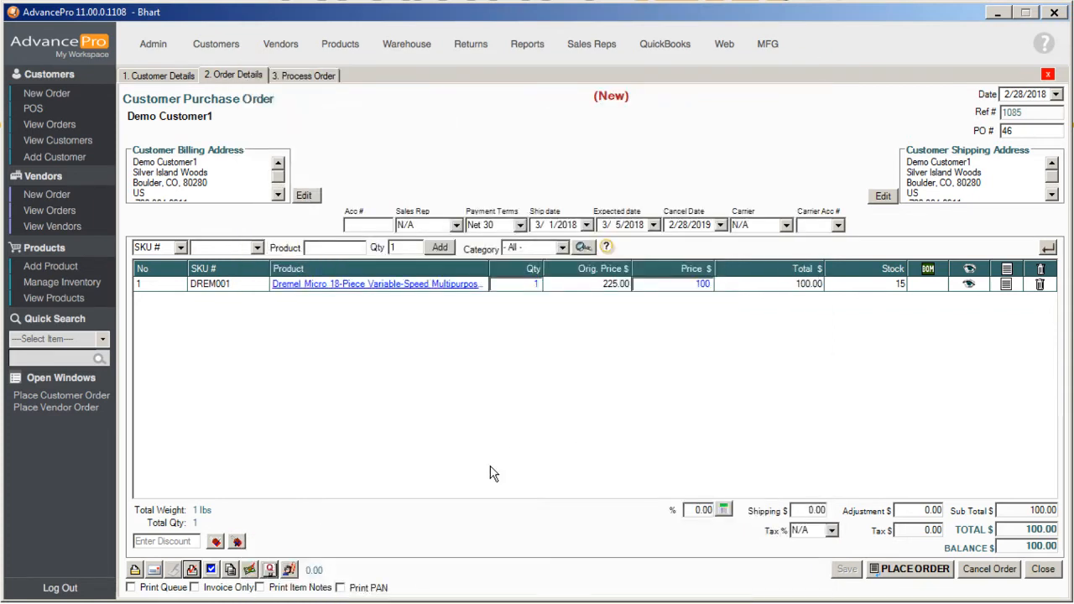
left_click(343, 589)
left_click(192, 570)
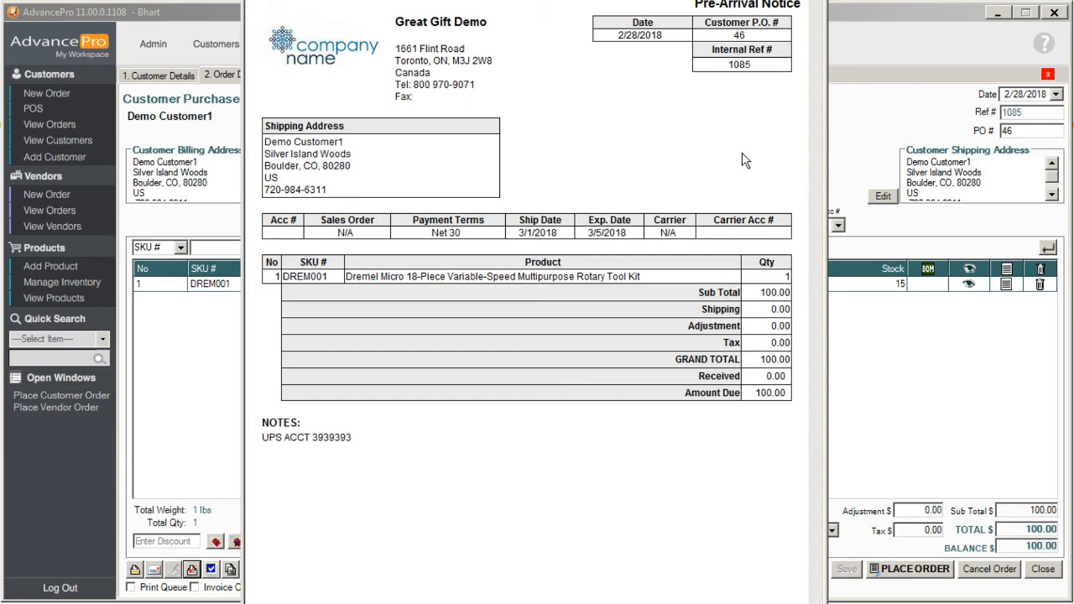
left_click_drag(733, 0, 737, 15)
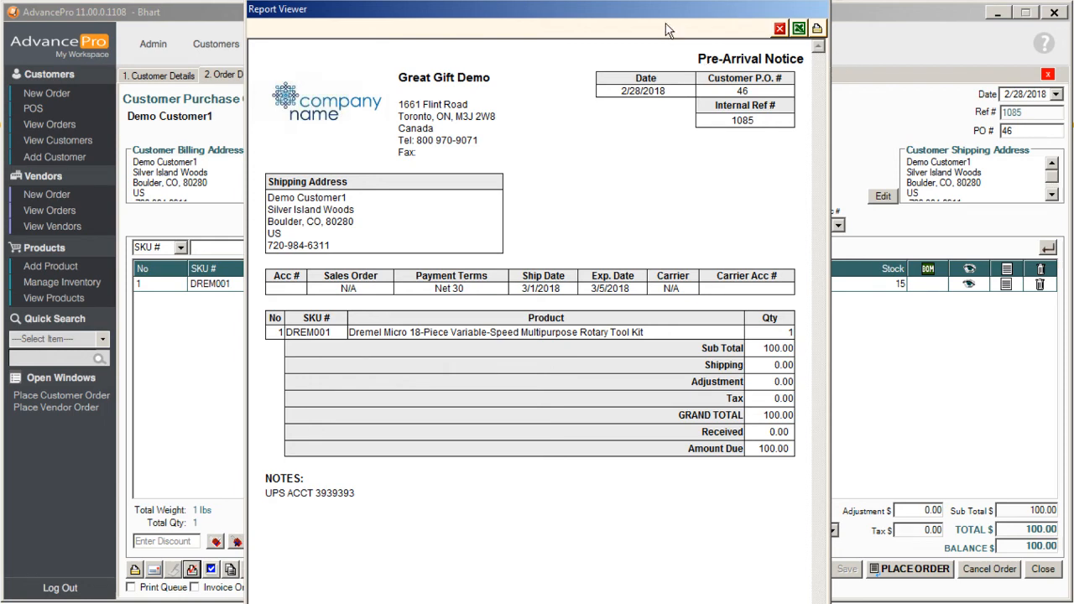
left_click(787, 26)
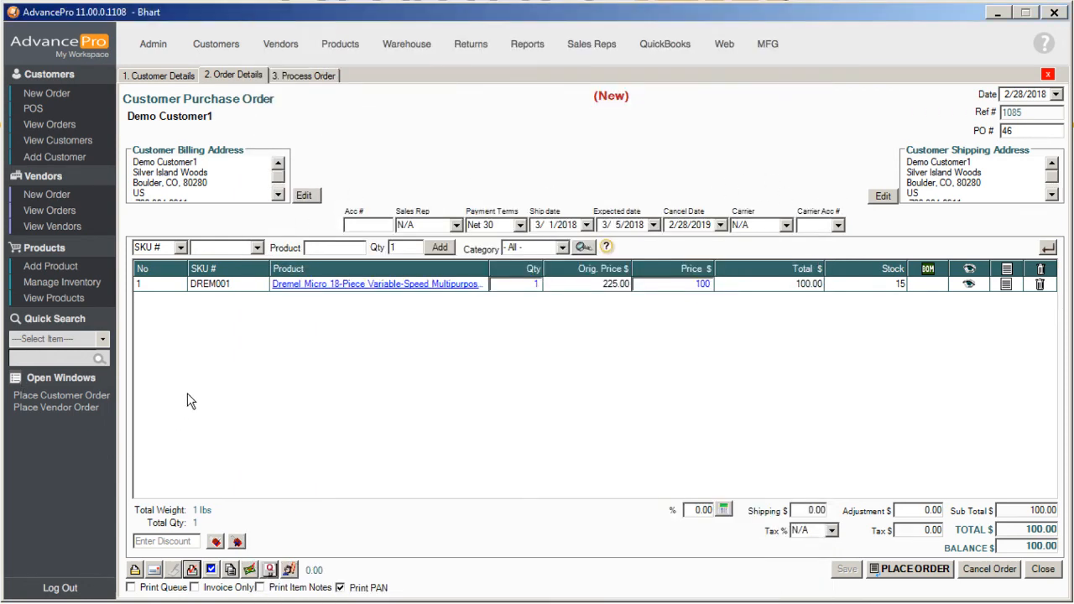
In the site's customer order print layout, clear the custom Sales Rep label and rename SKU # to Product #.
left_click(169, 48)
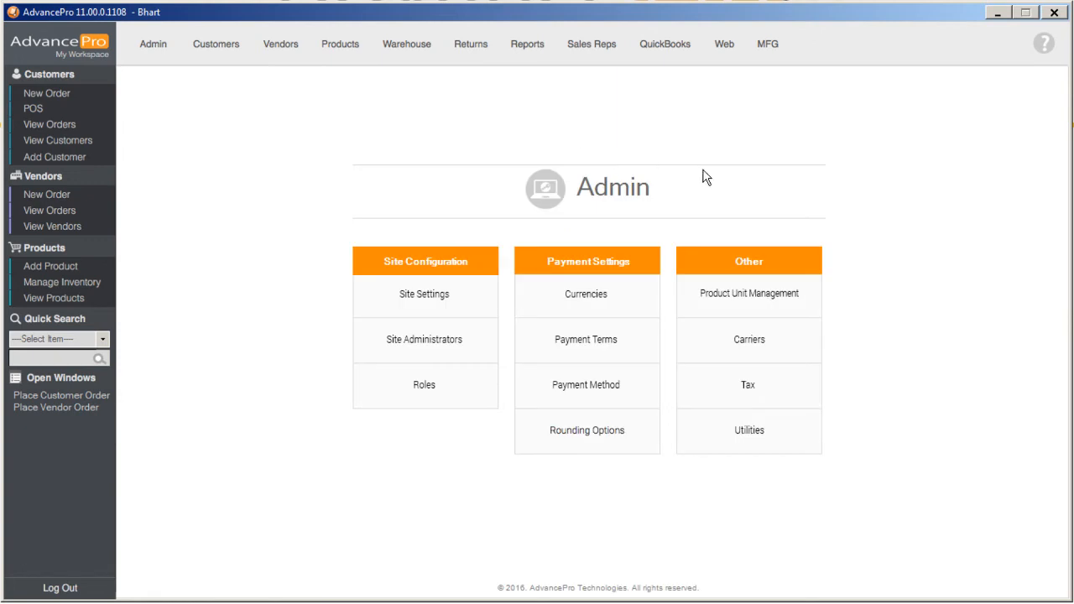
left_click(454, 296)
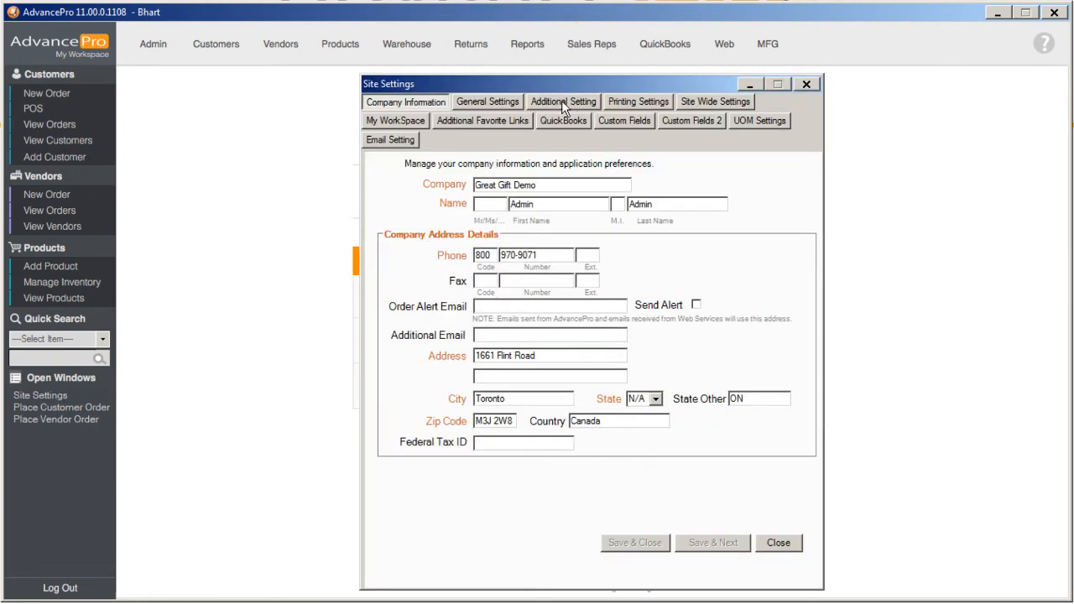
left_click(660, 101)
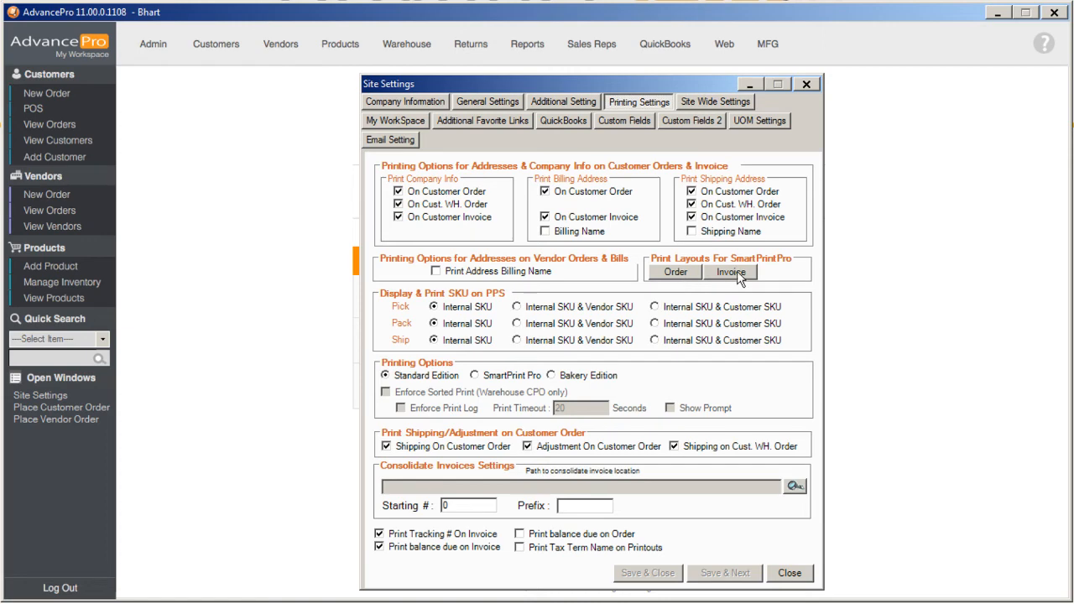
left_click(683, 273)
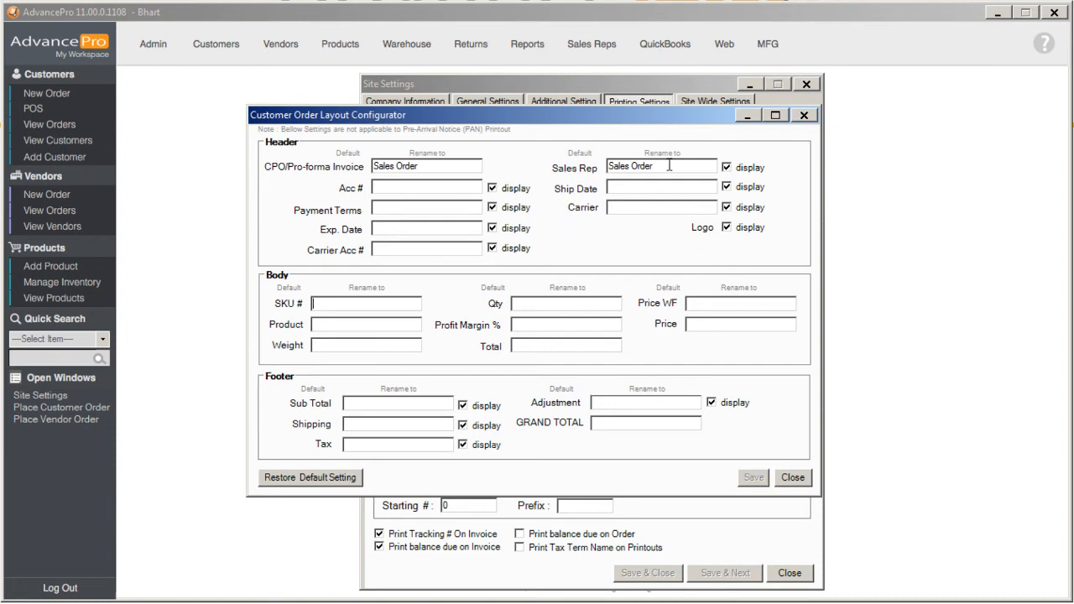
left_click_drag(667, 167, 589, 170)
key("BackSpace")
type("Product #")
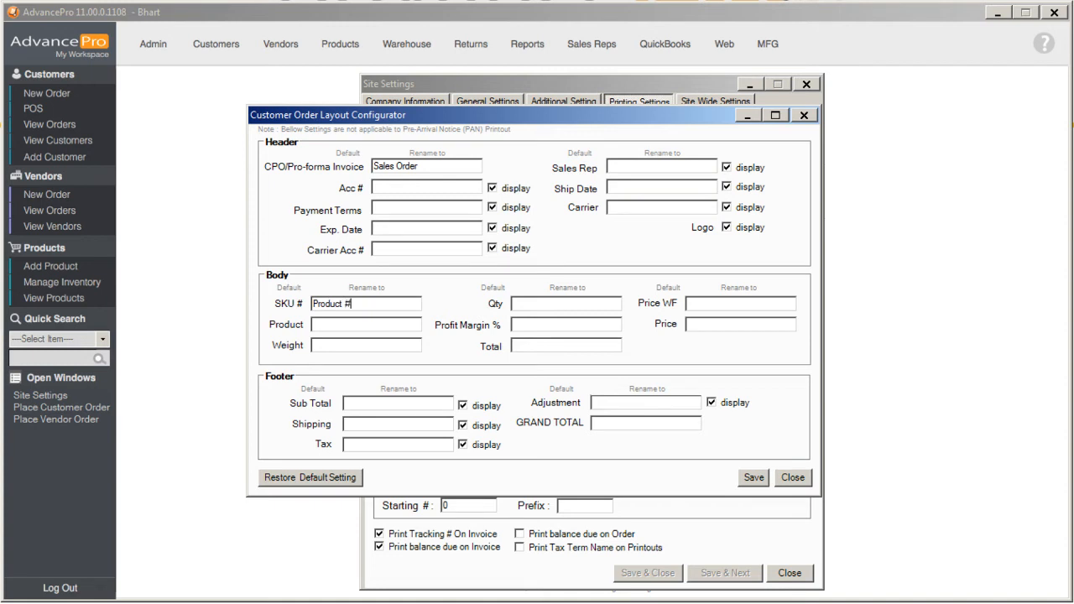
Rename the Weight label to Weight(lbs) in the customer order print layout, save it, and close the site settings.
left_click(324, 347)
type("weight(lbs")
left_click_drag(318, 342, 283, 363)
type("Weight(lbs")
left_click(754, 478)
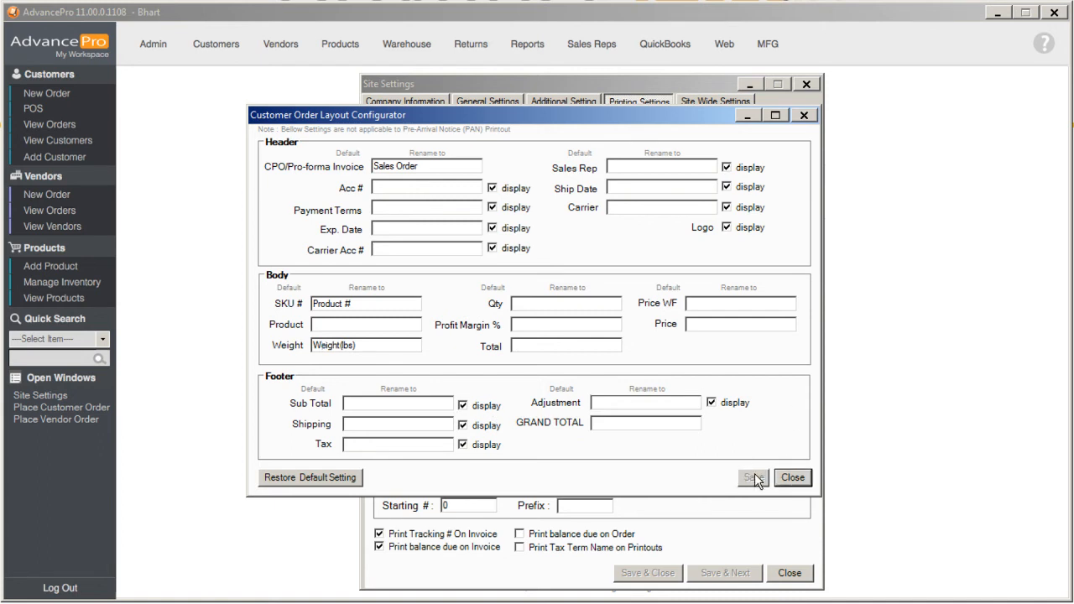
left_click(801, 478)
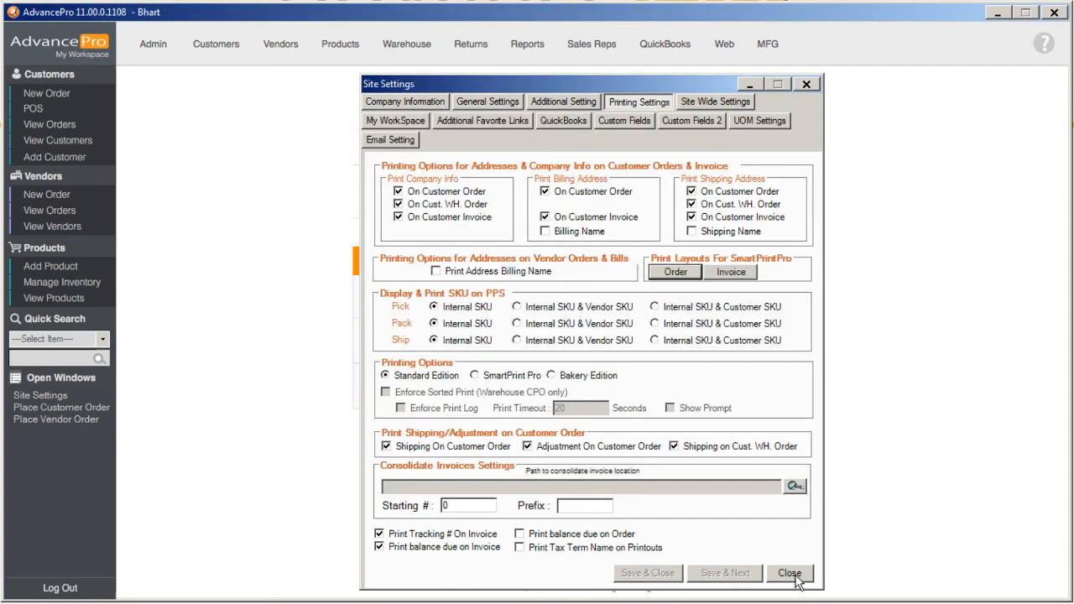
left_click(804, 574)
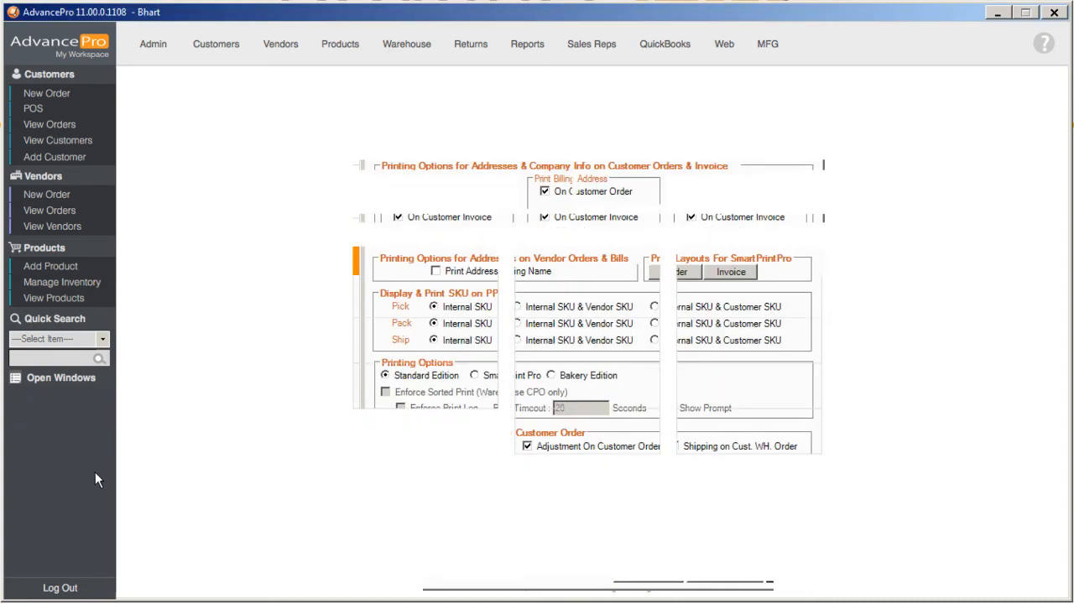
Return to the open customer order for Demo Customer1 and close it, answering the closing prompt.
left_click(59, 395)
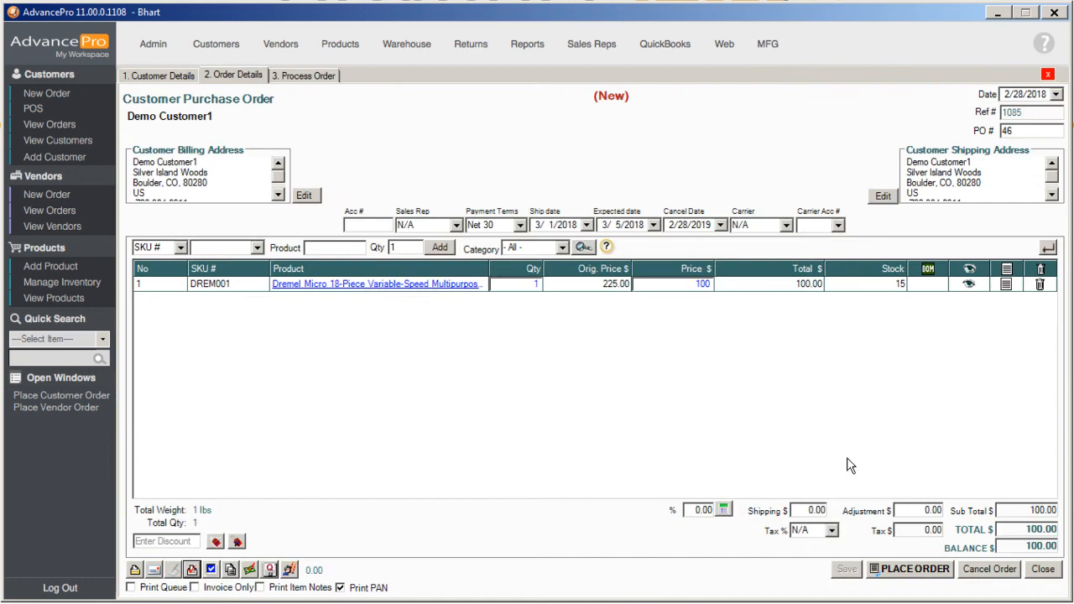
left_click(1053, 572)
left_click(550, 365)
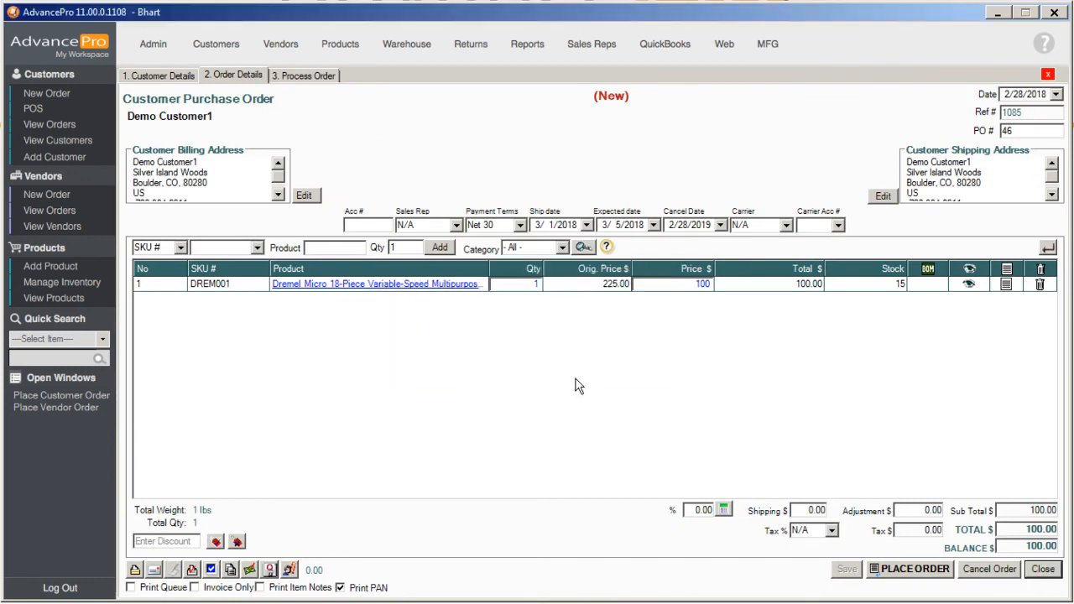
Create and save a new customer order for Demo Customer1 with product DREM001, and preview its Sales Order printout.
left_click(48, 95)
left_click(674, 160)
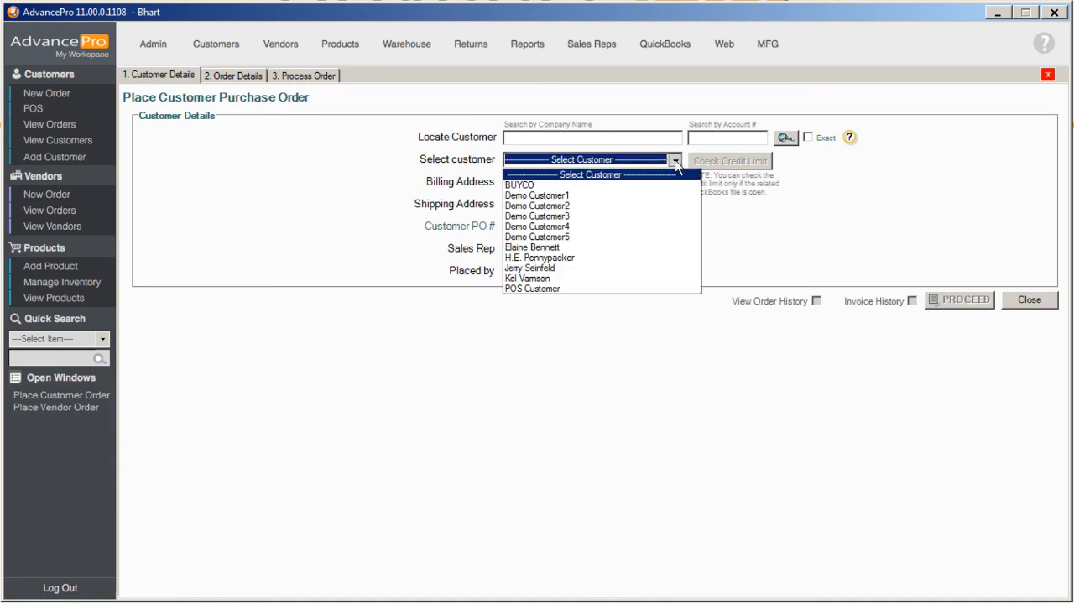
left_click(622, 198)
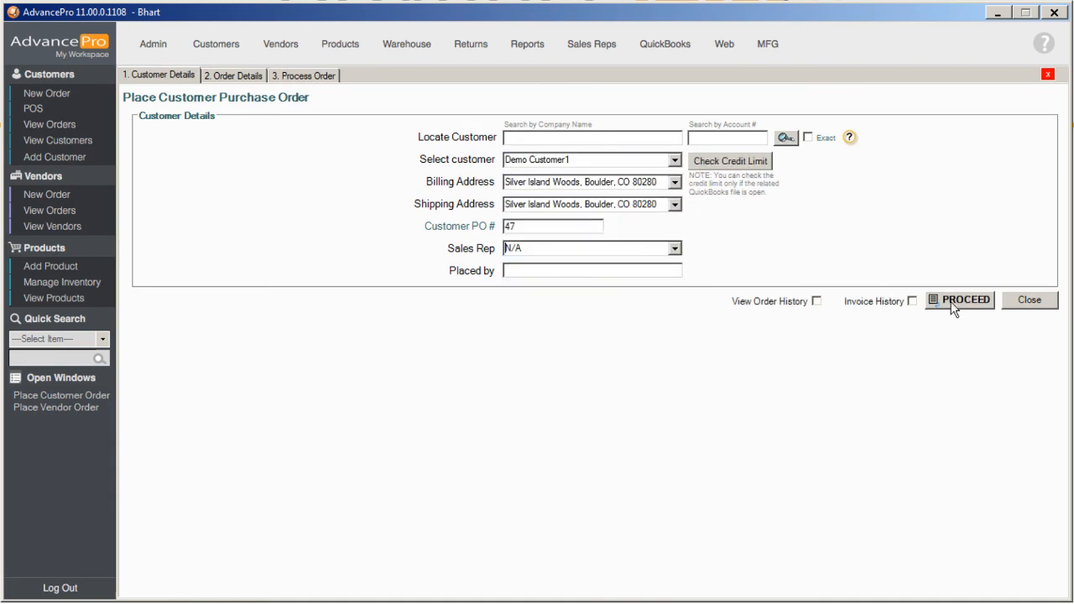
left_click(956, 302)
left_click(257, 248)
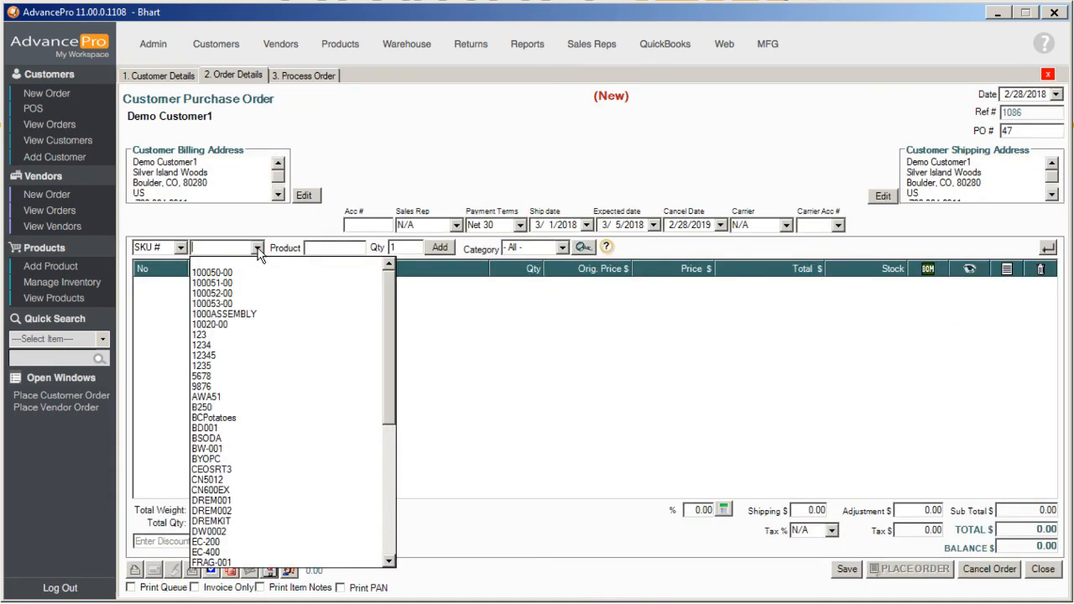
left_click(257, 247)
left_click(257, 247)
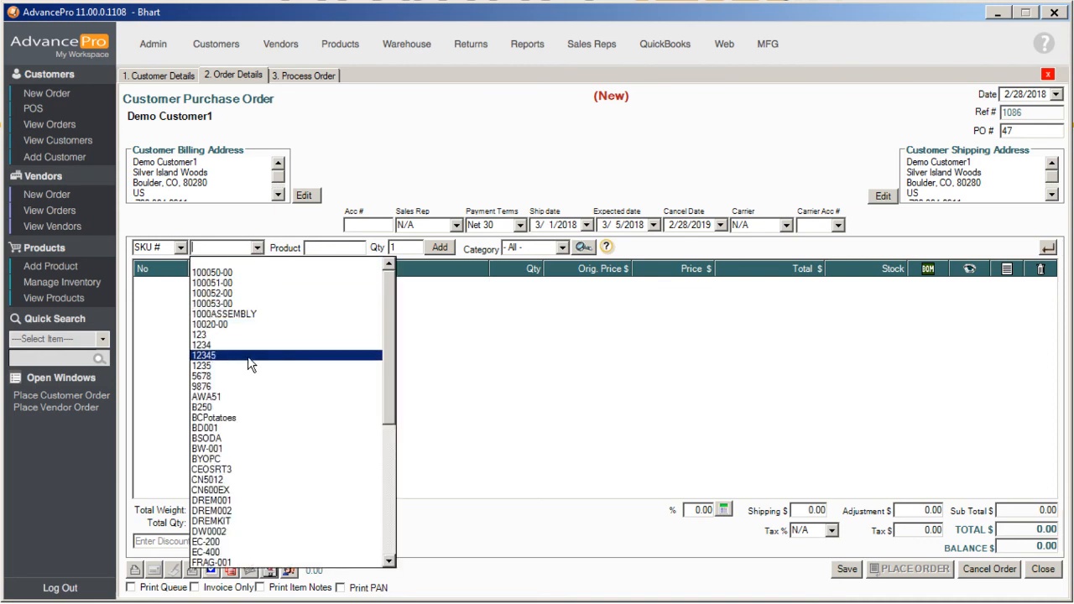
left_click(250, 501)
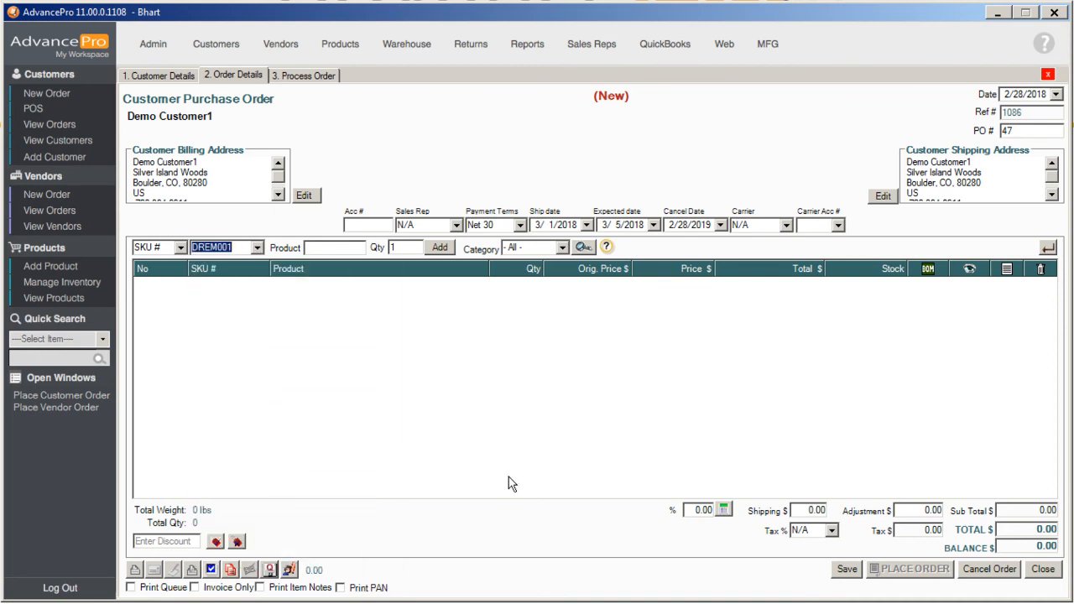
left_click(843, 571)
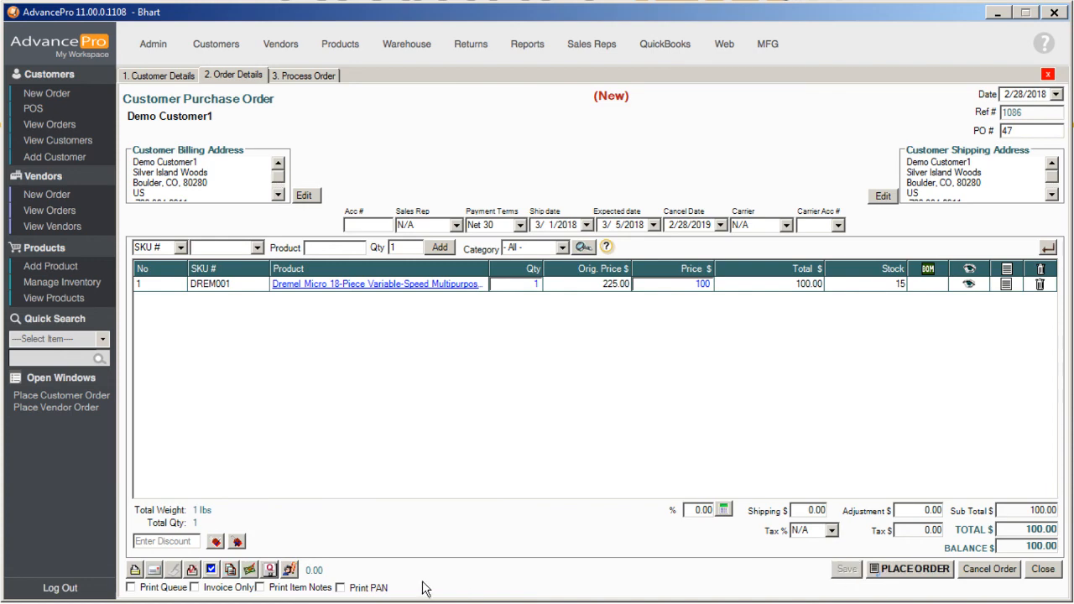
left_click(192, 570)
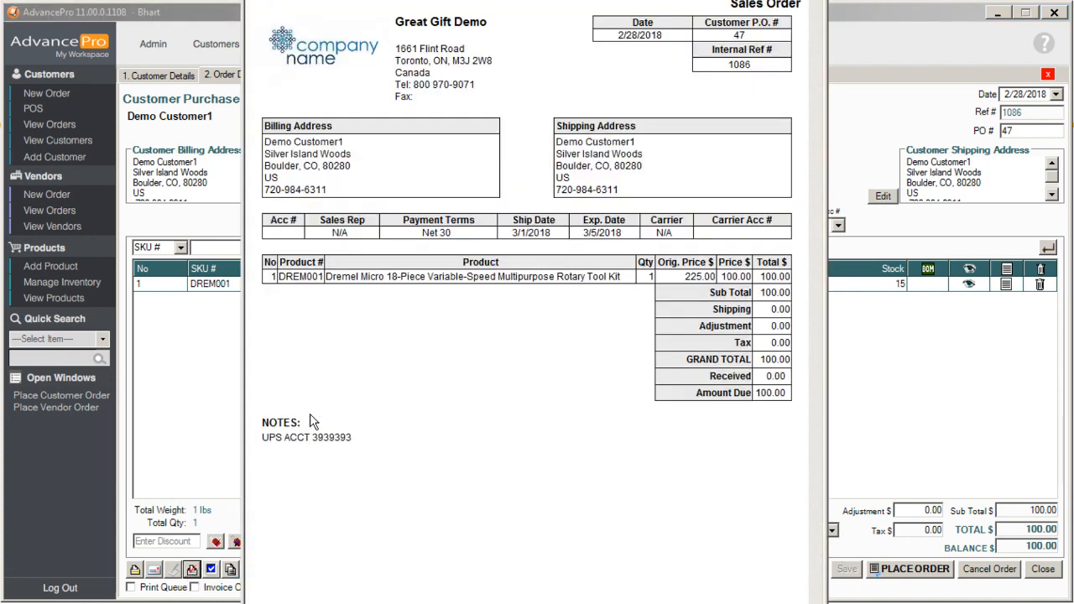